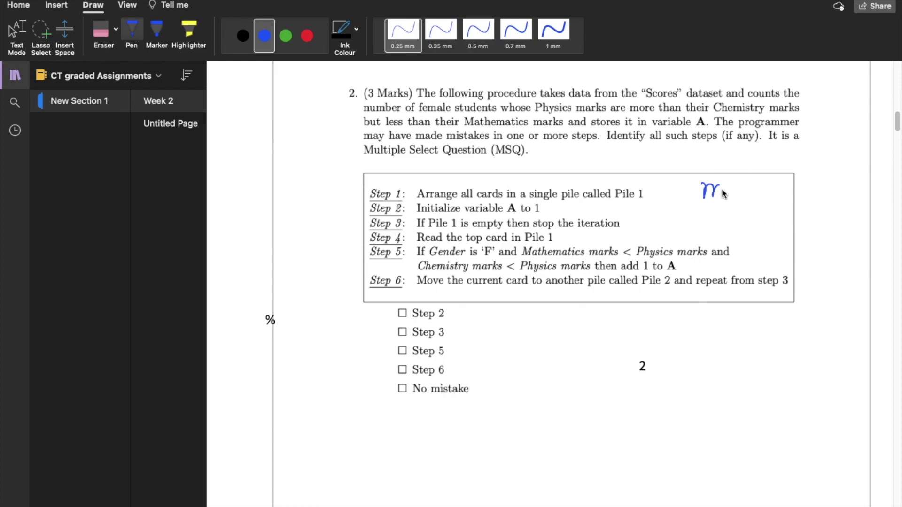
Step: Write mp > mc and mp < mm in ink, brace them, and underline 'female students'
{"action": "left_click_drag", "start_coordinate": [728, 208], "coordinate": [765, 189]}
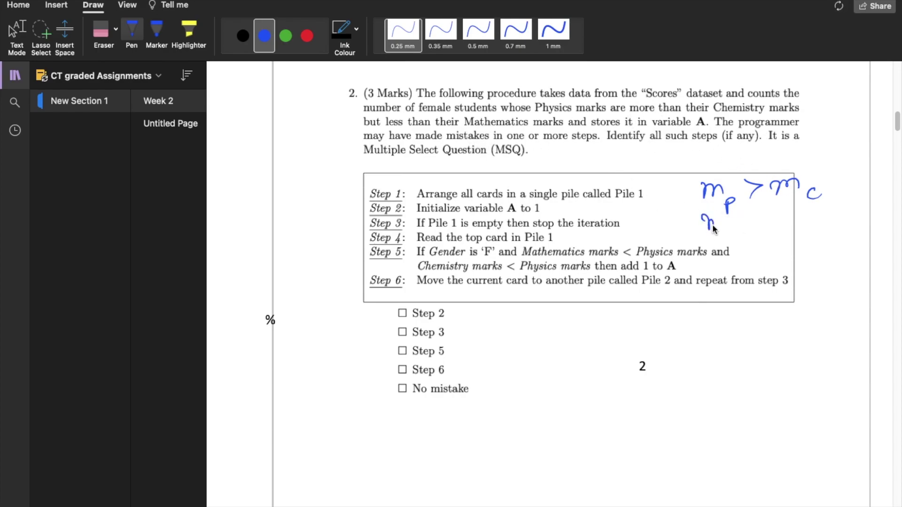
{"action": "mouse_move", "coordinate": [713, 226]}
{"action": "left_mouse_down"}
{"action": "mouse_move", "coordinate": [737, 245]}
{"action": "mouse_move", "coordinate": [782, 223]}
{"action": "left_mouse_up"}
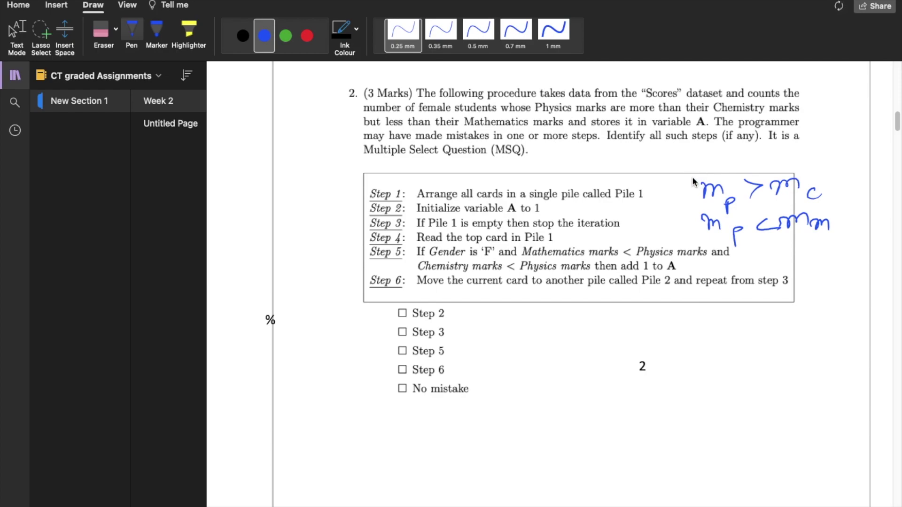
{"action": "left_click_drag", "start_coordinate": [708, 167], "coordinate": [674, 204]}
{"action": "left_click_drag", "start_coordinate": [424, 114], "coordinate": [443, 121]}
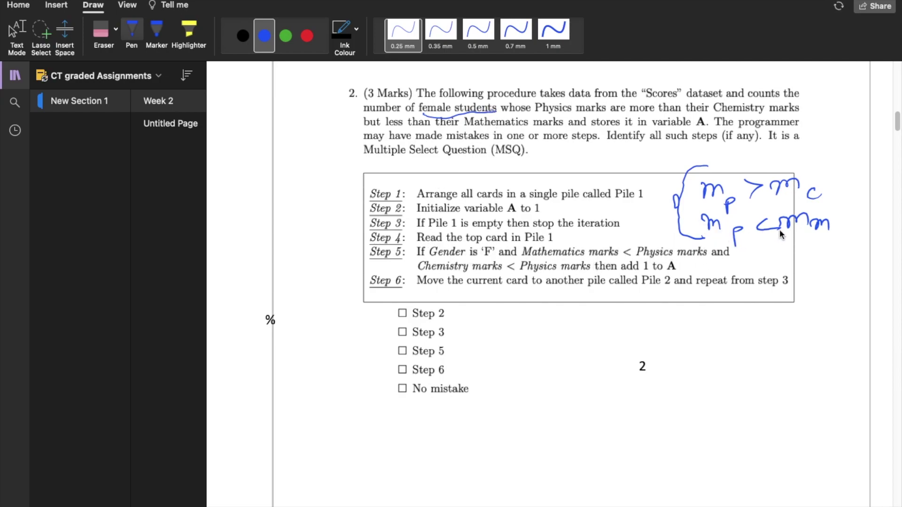
Step: Finish and circle mp < mm, mark the Mathematics < Physics condition, extend the bracket, then open Untitled Page
{"action": "left_click_drag", "start_coordinate": [780, 229], "coordinate": [834, 216]}
{"action": "mouse_move", "coordinate": [831, 206]}
{"action": "left_mouse_down"}
{"action": "mouse_move", "coordinate": [815, 248]}
{"action": "mouse_move", "coordinate": [837, 212]}
{"action": "left_mouse_up"}
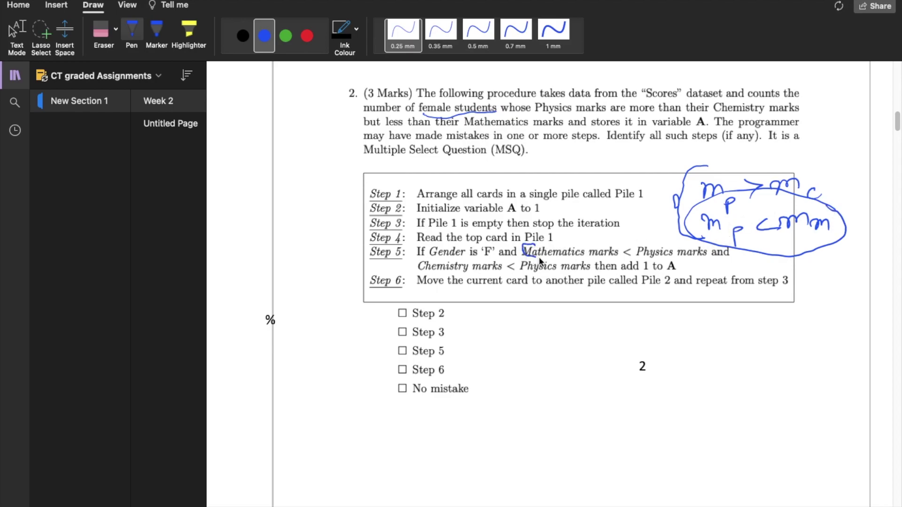
{"action": "mouse_move", "coordinate": [540, 261]}
{"action": "left_mouse_down"}
{"action": "mouse_move", "coordinate": [699, 262]}
{"action": "mouse_move", "coordinate": [644, 253]}
{"action": "left_mouse_up"}
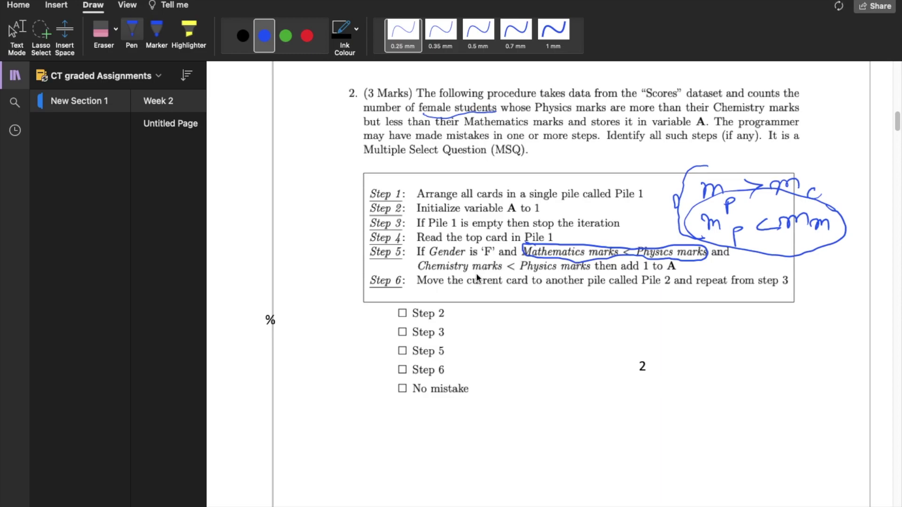
{"action": "left_click_drag", "start_coordinate": [708, 168], "coordinate": [718, 218]}
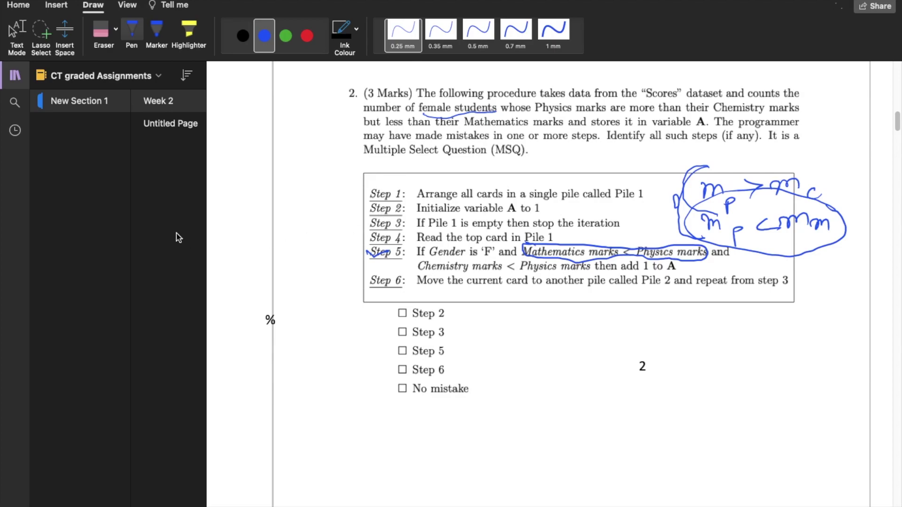
{"action": "left_click", "coordinate": [172, 125]}
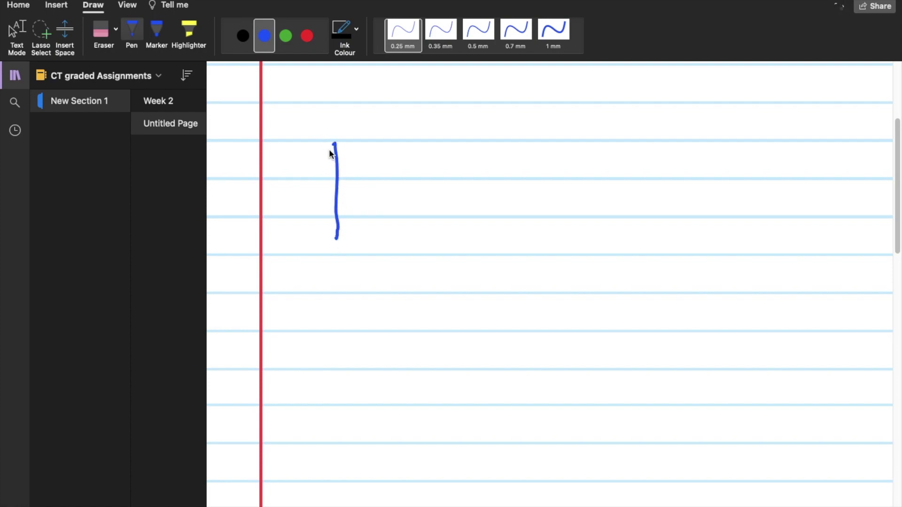
Step: Draw the first three card boxes and label them A, B and C
{"action": "mouse_move", "coordinate": [332, 137]}
{"action": "left_mouse_down"}
{"action": "mouse_move", "coordinate": [406, 173]}
{"action": "mouse_move", "coordinate": [410, 218]}
{"action": "mouse_move", "coordinate": [334, 223]}
{"action": "left_mouse_up"}
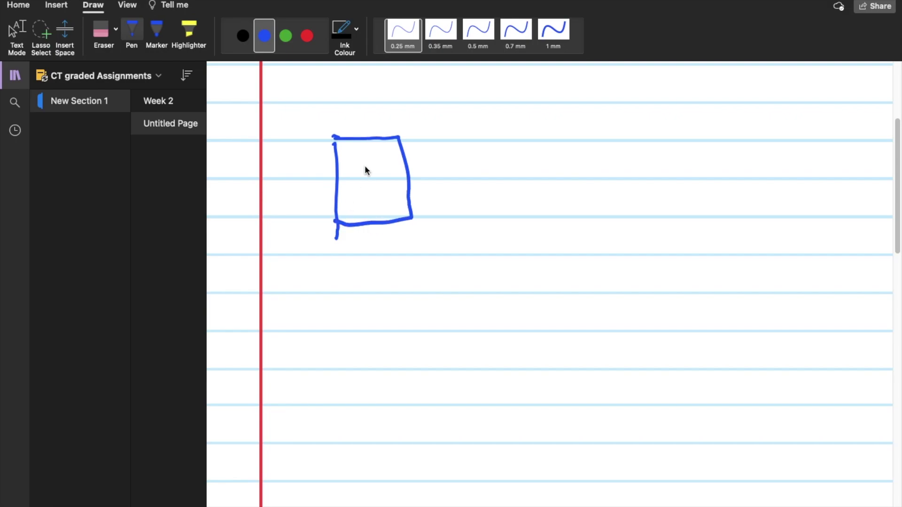
{"action": "left_click_drag", "start_coordinate": [362, 117], "coordinate": [374, 137]}
{"action": "left_click_drag", "start_coordinate": [358, 129], "coordinate": [378, 126]}
{"action": "mouse_move", "coordinate": [439, 136]}
{"action": "left_mouse_down"}
{"action": "mouse_move", "coordinate": [439, 220]}
{"action": "mouse_move", "coordinate": [490, 137]}
{"action": "mouse_move", "coordinate": [484, 218]}
{"action": "mouse_move", "coordinate": [435, 222]}
{"action": "left_mouse_up"}
{"action": "left_click_drag", "start_coordinate": [473, 117], "coordinate": [462, 133]}
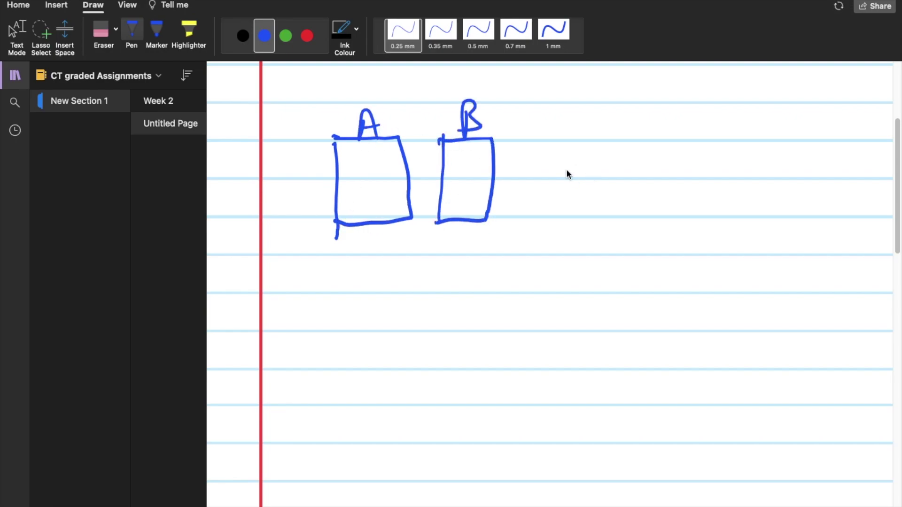
{"action": "mouse_move", "coordinate": [554, 141]}
{"action": "left_mouse_down"}
{"action": "mouse_move", "coordinate": [539, 225]}
{"action": "mouse_move", "coordinate": [602, 143]}
{"action": "mouse_move", "coordinate": [604, 217]}
{"action": "mouse_move", "coordinate": [539, 225]}
{"action": "left_mouse_up"}
{"action": "mouse_move", "coordinate": [591, 112]}
{"action": "left_mouse_down"}
{"action": "mouse_move", "coordinate": [591, 134]}
{"action": "mouse_move", "coordinate": [640, 212]}
{"action": "left_mouse_up"}
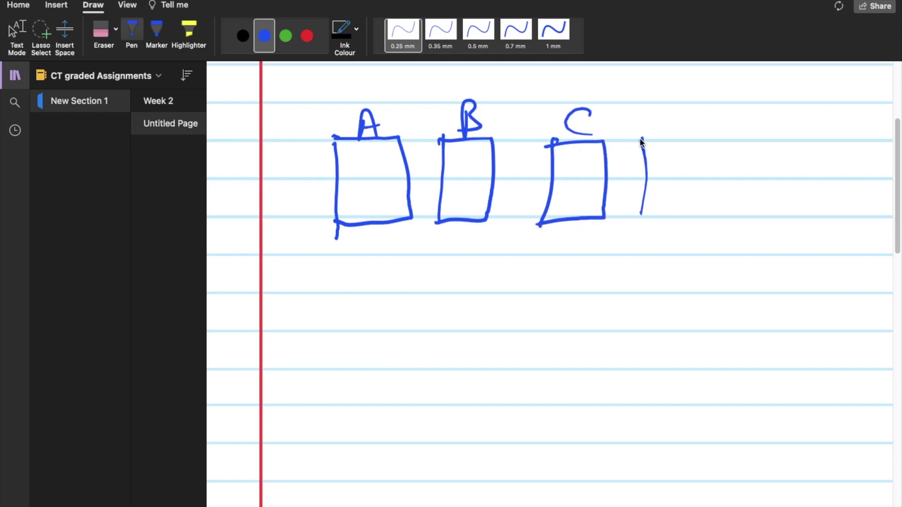
Step: Draw the fourth and fifth card boxes and label them D and F
{"action": "left_click_drag", "start_coordinate": [641, 139], "coordinate": [695, 184]}
{"action": "left_click_drag", "start_coordinate": [666, 224], "coordinate": [636, 219]}
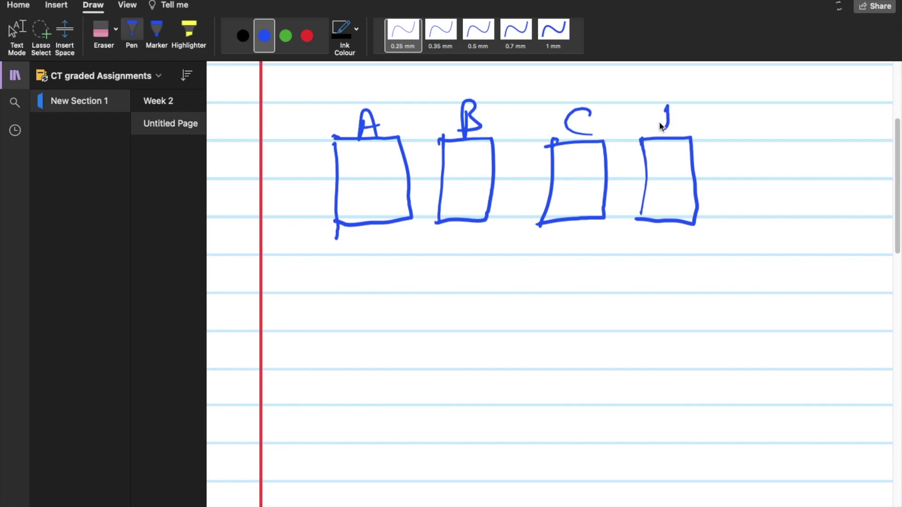
{"action": "left_click_drag", "start_coordinate": [666, 108], "coordinate": [662, 127]}
{"action": "left_click_drag", "start_coordinate": [731, 140], "coordinate": [730, 213]}
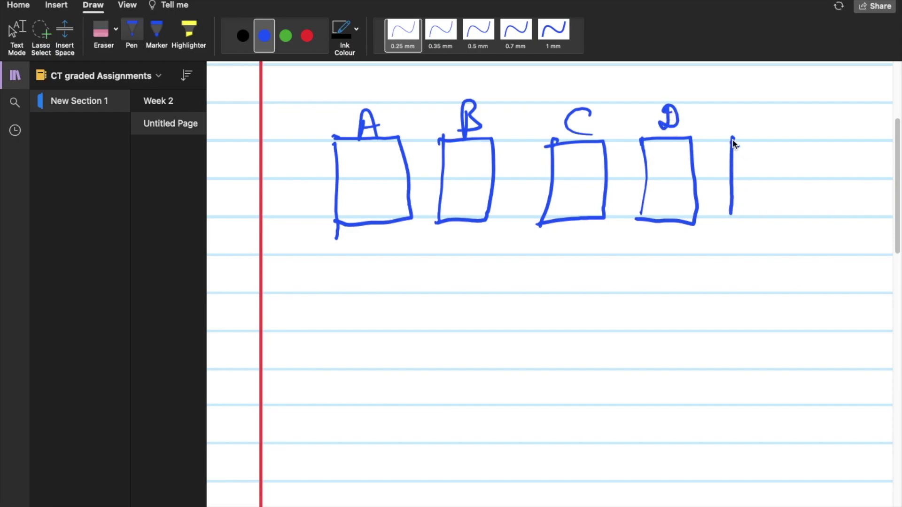
{"action": "left_click_drag", "start_coordinate": [733, 141], "coordinate": [774, 143]}
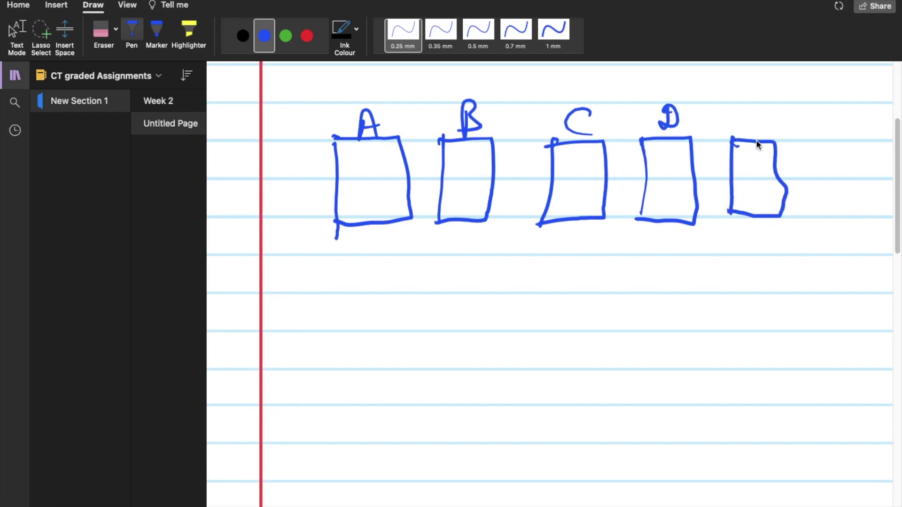
{"action": "left_click_drag", "start_coordinate": [748, 109], "coordinate": [766, 104]}
{"action": "left_click_drag", "start_coordinate": [751, 123], "coordinate": [760, 122]}
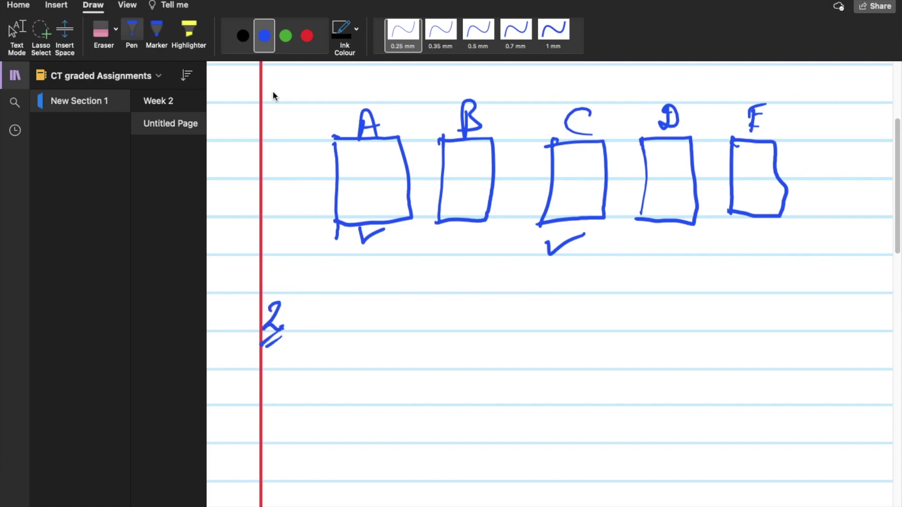
Step: Switch between the Week 2 and card sketch pages, then write a=2 below the cards
{"action": "left_click_drag", "start_coordinate": [289, 86], "coordinate": [296, 98]}
{"action": "left_click", "coordinate": [168, 102]}
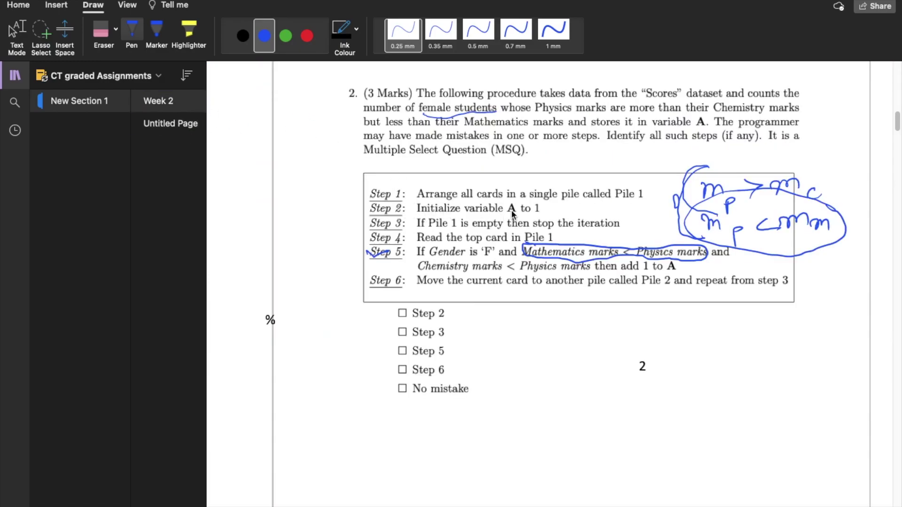
{"action": "left_click", "coordinate": [194, 123]}
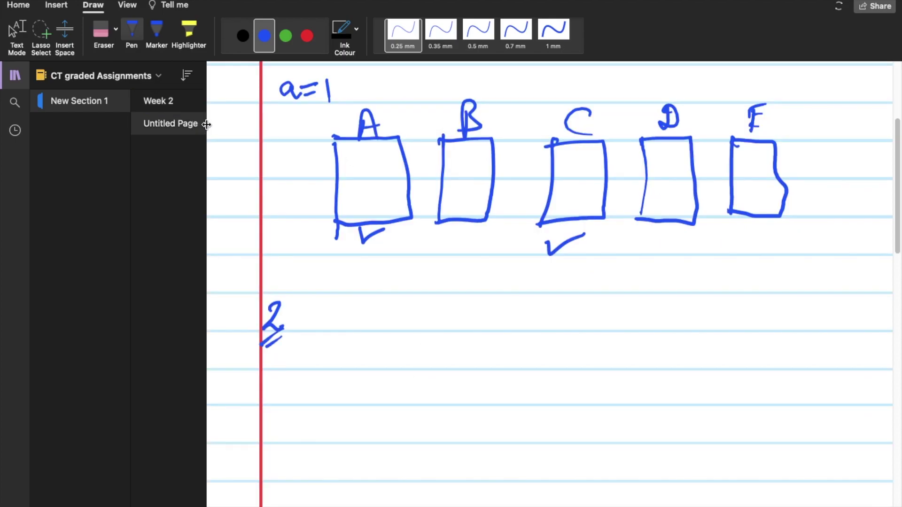
{"action": "left_click", "coordinate": [185, 107]}
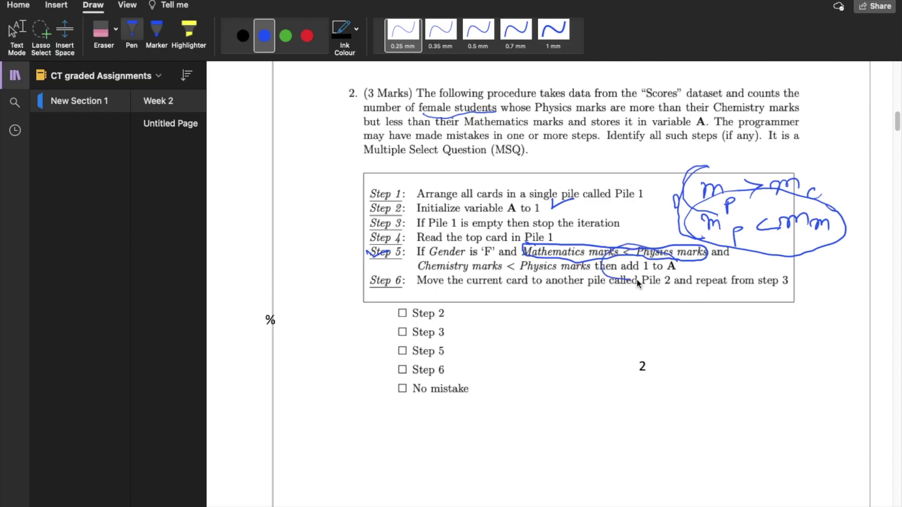
{"action": "left_click", "coordinate": [199, 128]}
{"action": "left_click", "coordinate": [190, 124]}
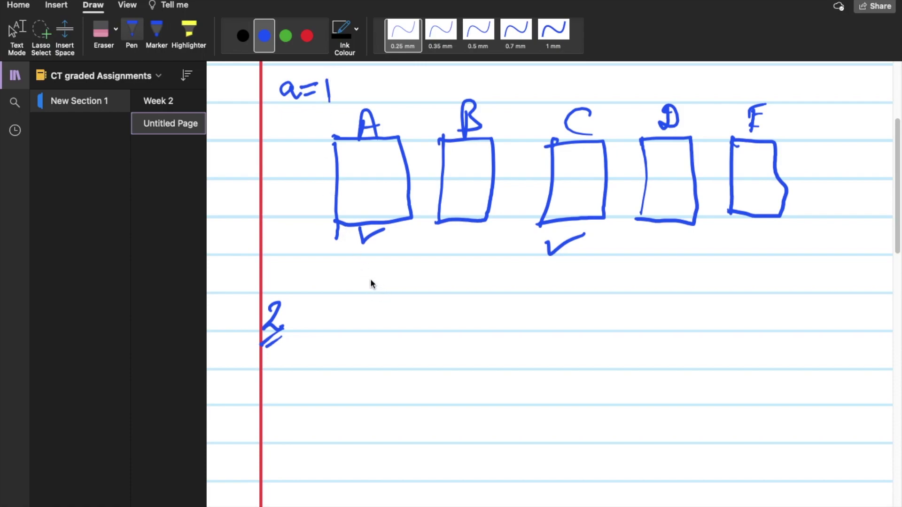
{"action": "left_click_drag", "start_coordinate": [363, 283], "coordinate": [409, 276]}
{"action": "left_click_drag", "start_coordinate": [392, 285], "coordinate": [443, 286]}
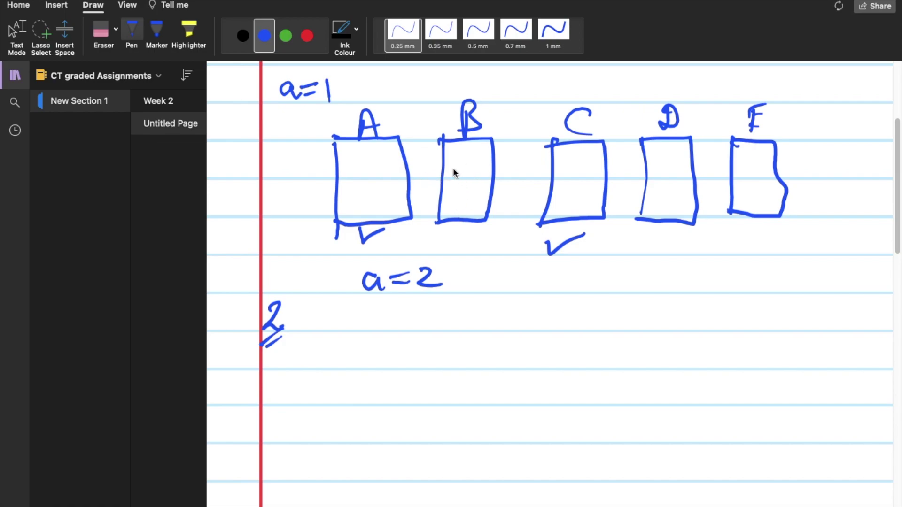
Step: Write a condition inside box B, draw an arrow above it, and return to Week 2
{"action": "mouse_move", "coordinate": [455, 167]}
{"action": "left_mouse_down"}
{"action": "mouse_move", "coordinate": [446, 187]}
{"action": "mouse_move", "coordinate": [466, 169]}
{"action": "left_mouse_up"}
{"action": "left_click_drag", "start_coordinate": [458, 176], "coordinate": [487, 166]}
{"action": "mouse_move", "coordinate": [451, 138]}
{"action": "left_mouse_down"}
{"action": "mouse_move", "coordinate": [431, 114]}
{"action": "mouse_move", "coordinate": [420, 118]}
{"action": "left_mouse_up"}
{"action": "left_click_drag", "start_coordinate": [419, 111], "coordinate": [428, 121]}
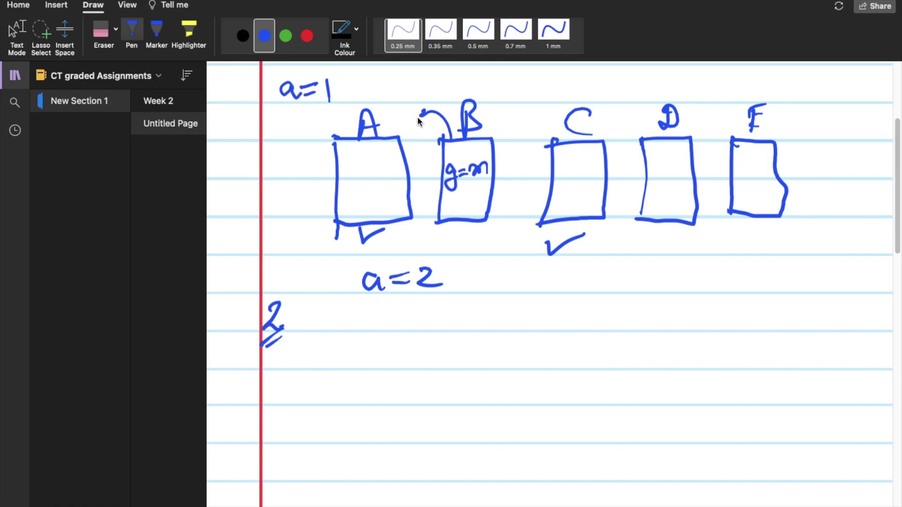
{"action": "left_click", "coordinate": [187, 106]}
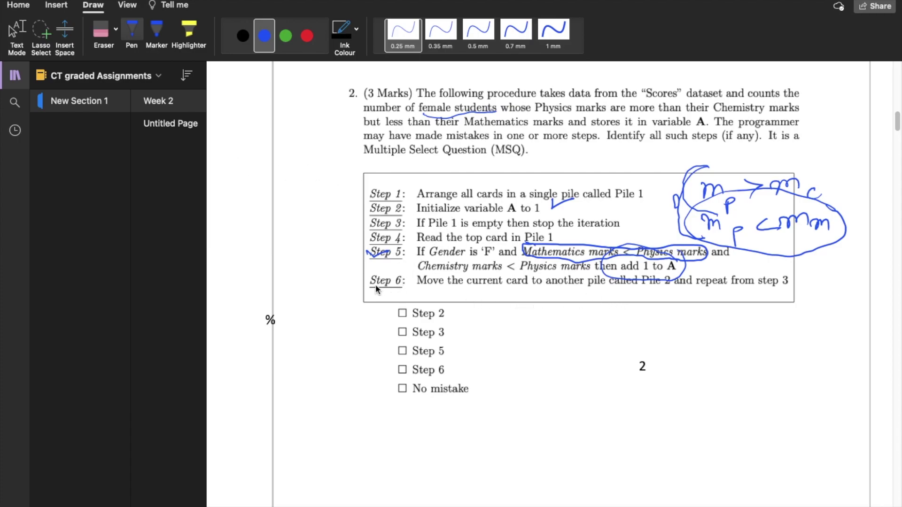
Step: On the diagram page, add a brace by F, arrows above the cards, and +1 after a=2
{"action": "left_click", "coordinate": [161, 125]}
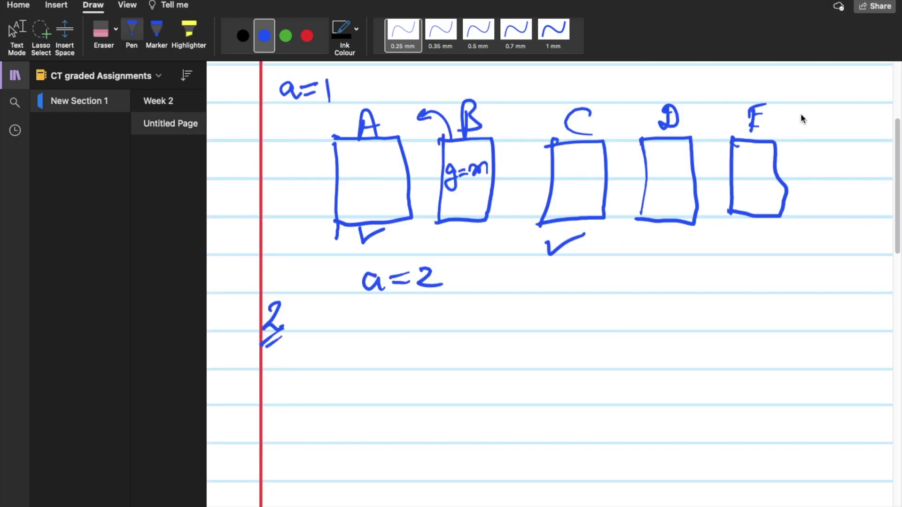
{"action": "left_click_drag", "start_coordinate": [807, 127], "coordinate": [806, 169]}
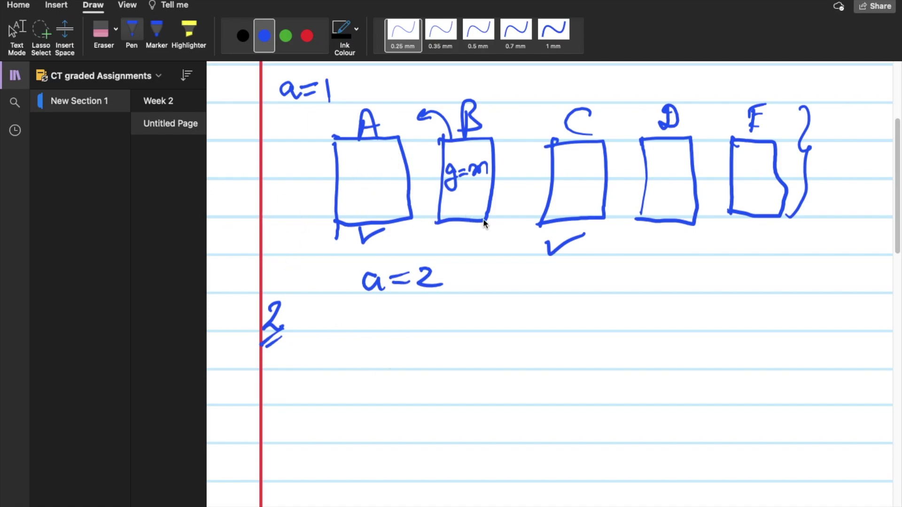
{"action": "mouse_move", "coordinate": [350, 167]}
{"action": "left_mouse_down"}
{"action": "mouse_move", "coordinate": [308, 164]}
{"action": "mouse_move", "coordinate": [319, 167]}
{"action": "left_mouse_up"}
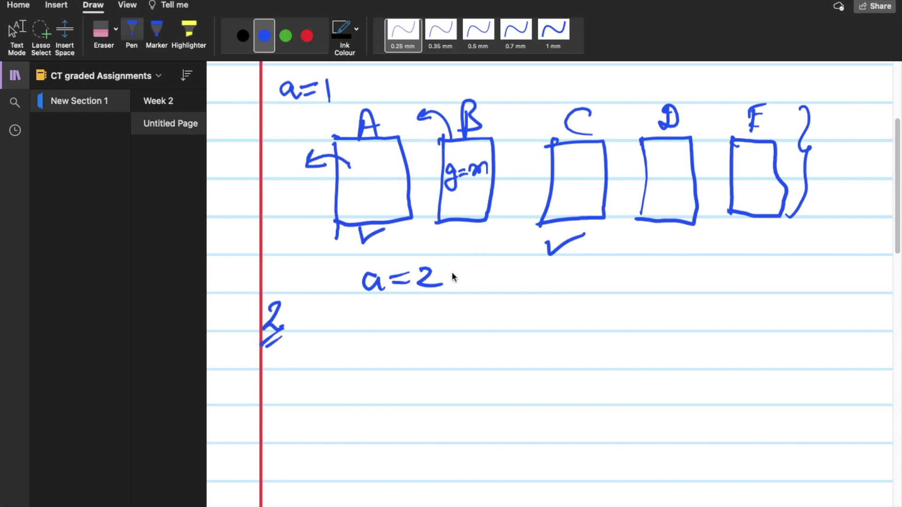
{"action": "mouse_move", "coordinate": [449, 267]}
{"action": "left_mouse_down"}
{"action": "mouse_move", "coordinate": [450, 285]}
{"action": "mouse_move", "coordinate": [508, 271]}
{"action": "mouse_move", "coordinate": [518, 287]}
{"action": "left_mouse_up"}
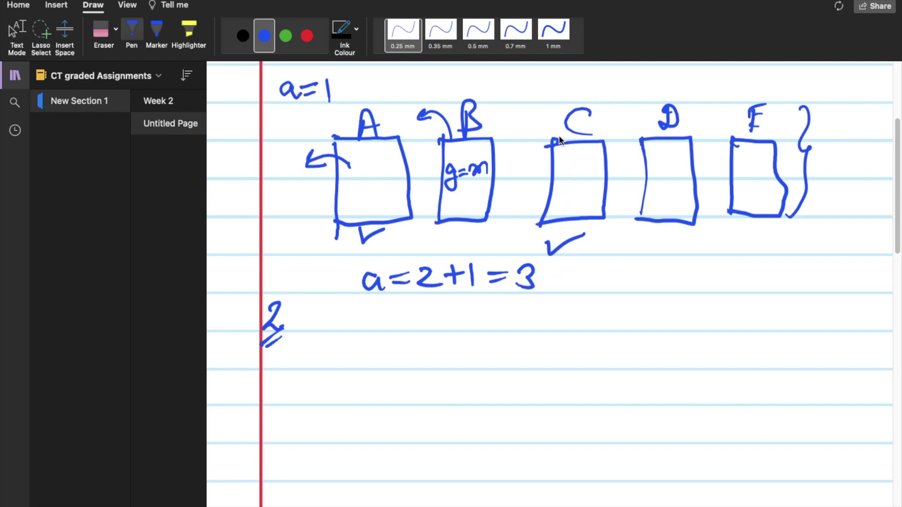
{"action": "mouse_move", "coordinate": [561, 144]}
{"action": "left_mouse_down"}
{"action": "mouse_move", "coordinate": [511, 129]}
{"action": "mouse_move", "coordinate": [527, 138]}
{"action": "left_mouse_up"}
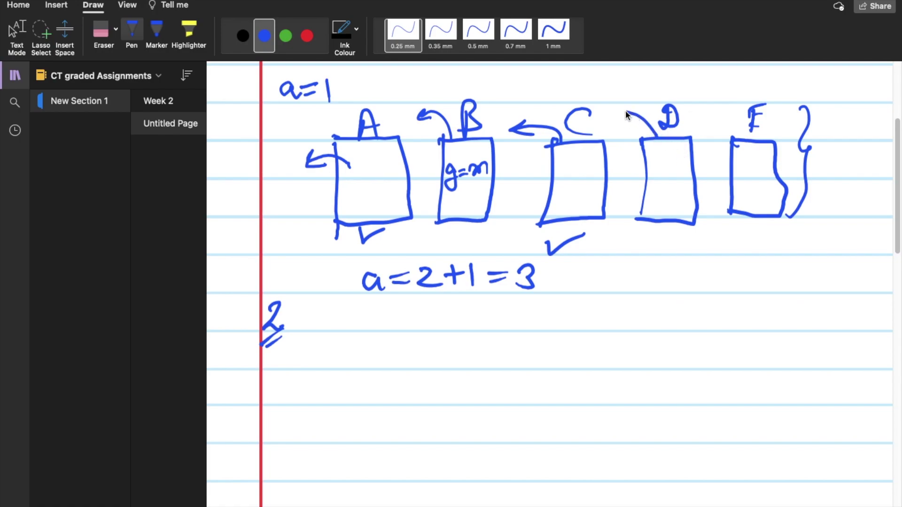
{"action": "left_click_drag", "start_coordinate": [625, 107], "coordinate": [638, 119]}
{"action": "left_click_drag", "start_coordinate": [716, 107], "coordinate": [725, 119]}
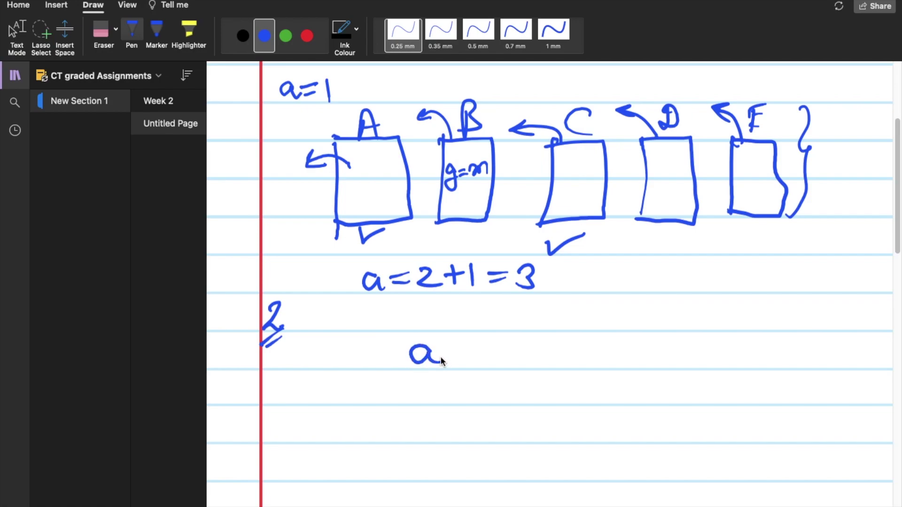
Step: Write a=3, circle a=3 and a=1, note a=0 and +1, then return to Week 2
{"action": "left_click_drag", "start_coordinate": [488, 353], "coordinate": [480, 361]}
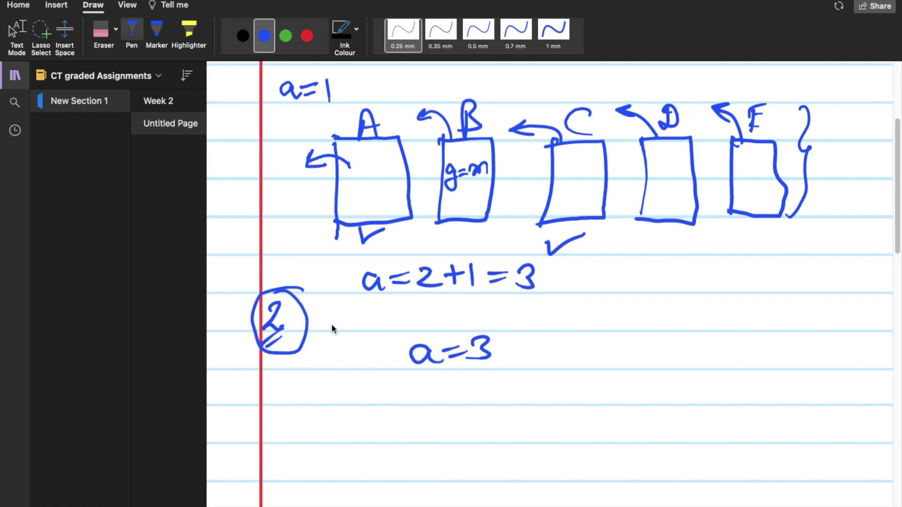
{"action": "left_click_drag", "start_coordinate": [501, 320], "coordinate": [417, 325]}
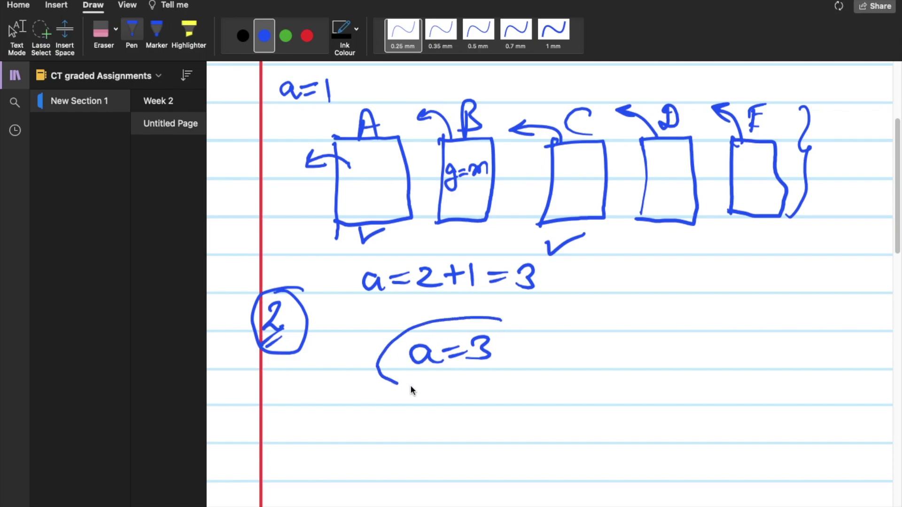
{"action": "left_click_drag", "start_coordinate": [410, 390], "coordinate": [507, 333]}
{"action": "mouse_move", "coordinate": [356, 68]}
{"action": "left_mouse_down"}
{"action": "mouse_move", "coordinate": [297, 68]}
{"action": "mouse_move", "coordinate": [292, 111]}
{"action": "left_mouse_up"}
{"action": "left_click_drag", "start_coordinate": [404, 92], "coordinate": [446, 83]}
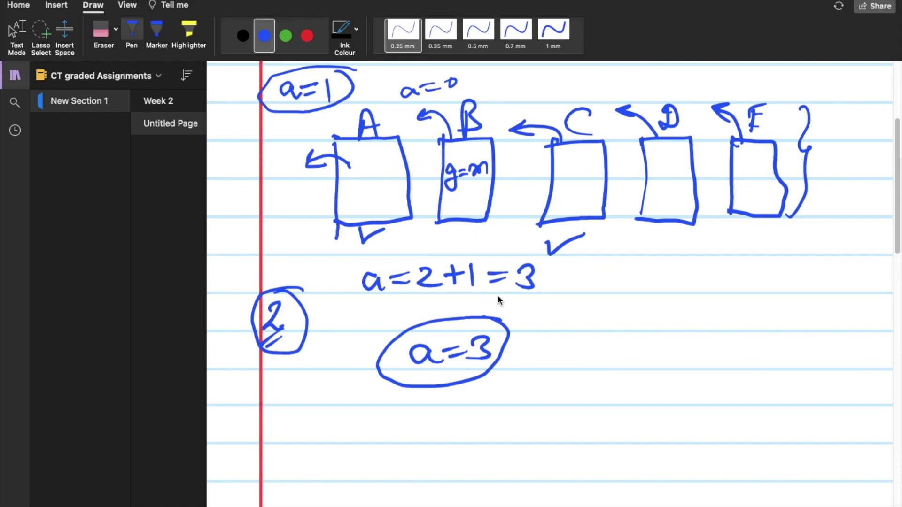
{"action": "left_click_drag", "start_coordinate": [638, 302], "coordinate": [637, 320]}
{"action": "left_click_drag", "start_coordinate": [674, 294], "coordinate": [670, 317]}
{"action": "left_click", "coordinate": [172, 98]}
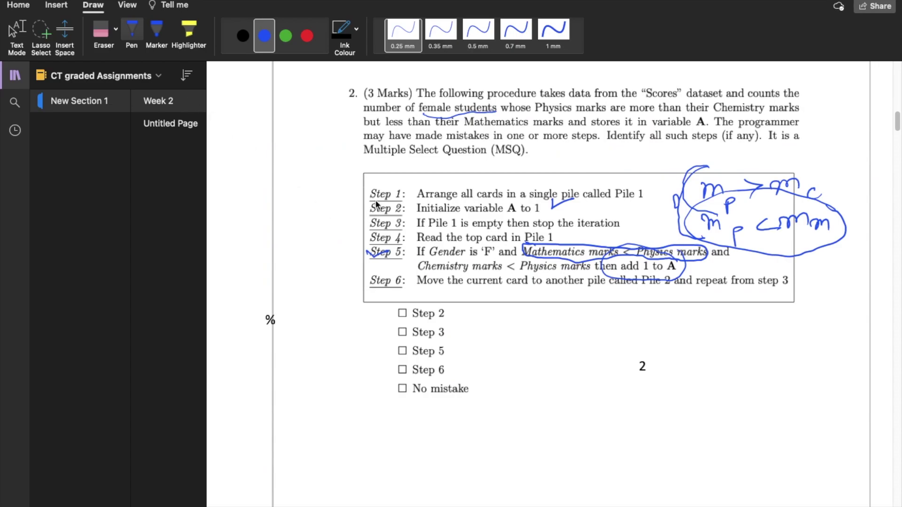
Step: Tick Step 2 in the procedure, the Step 2 answer option, and question number 2
{"action": "left_click_drag", "start_coordinate": [361, 208], "coordinate": [378, 205]}
{"action": "left_click_drag", "start_coordinate": [393, 310], "coordinate": [409, 308]}
{"action": "left_click_drag", "start_coordinate": [335, 100], "coordinate": [364, 89]}
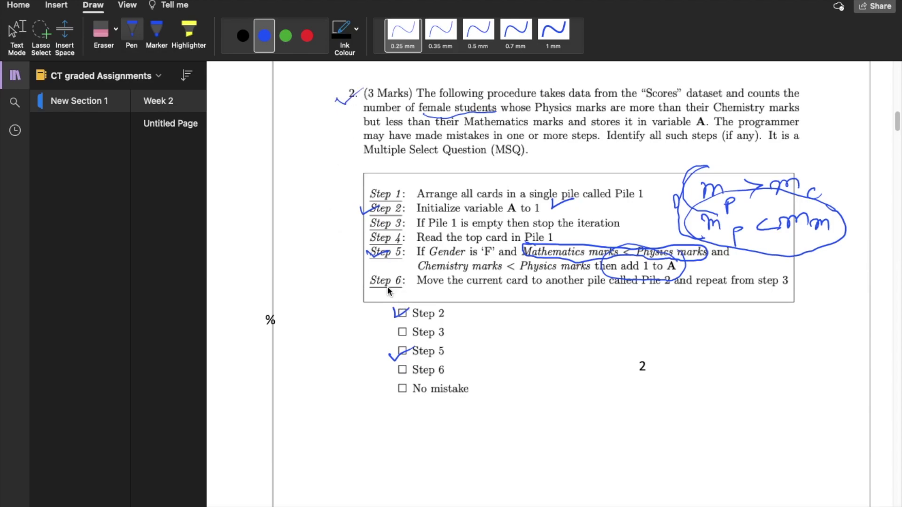